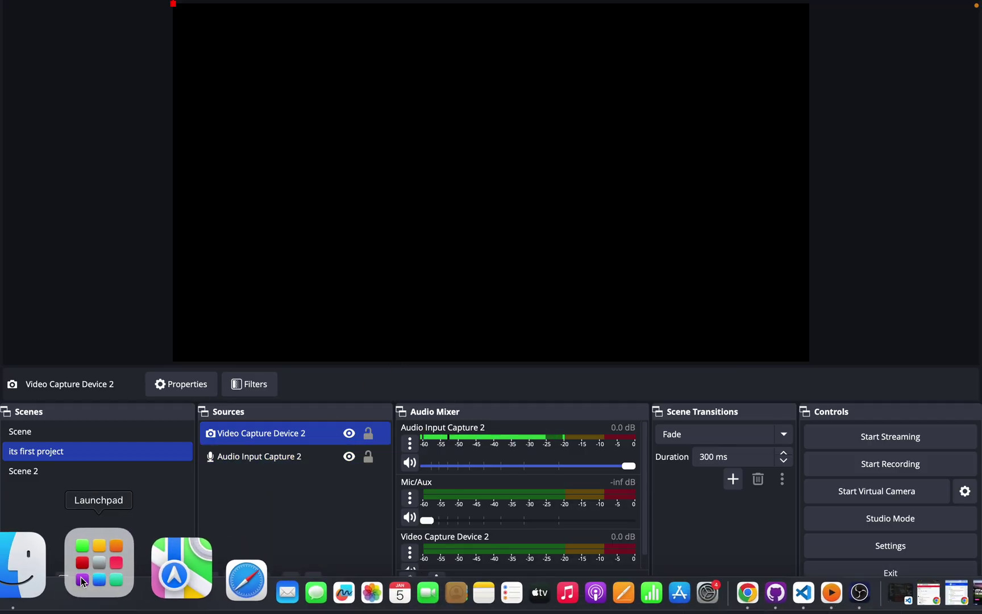
Step: Show the Applications folder, including OBS, in a full-screen Finder window
click(19, 575)
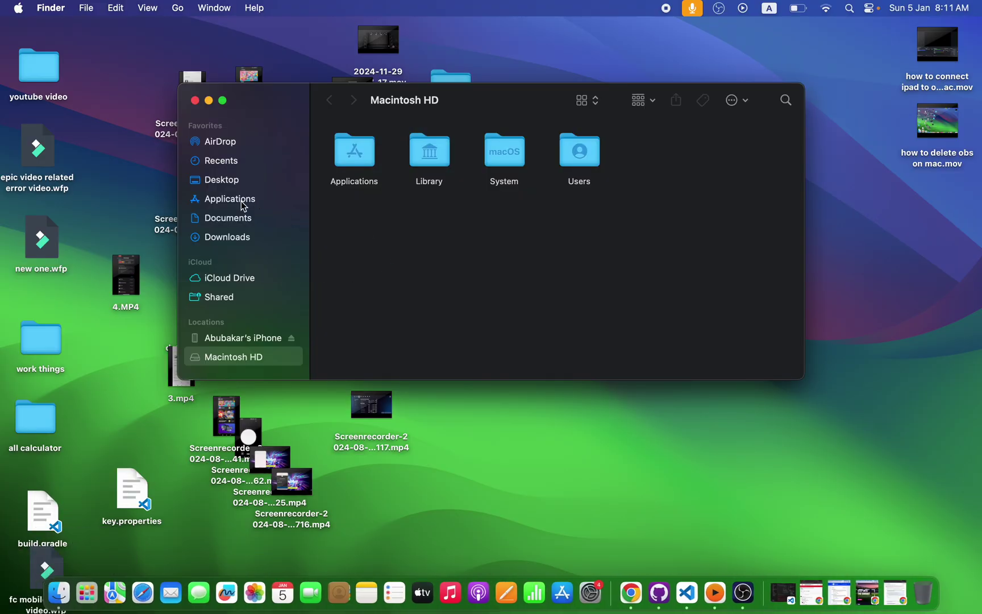
click(229, 198)
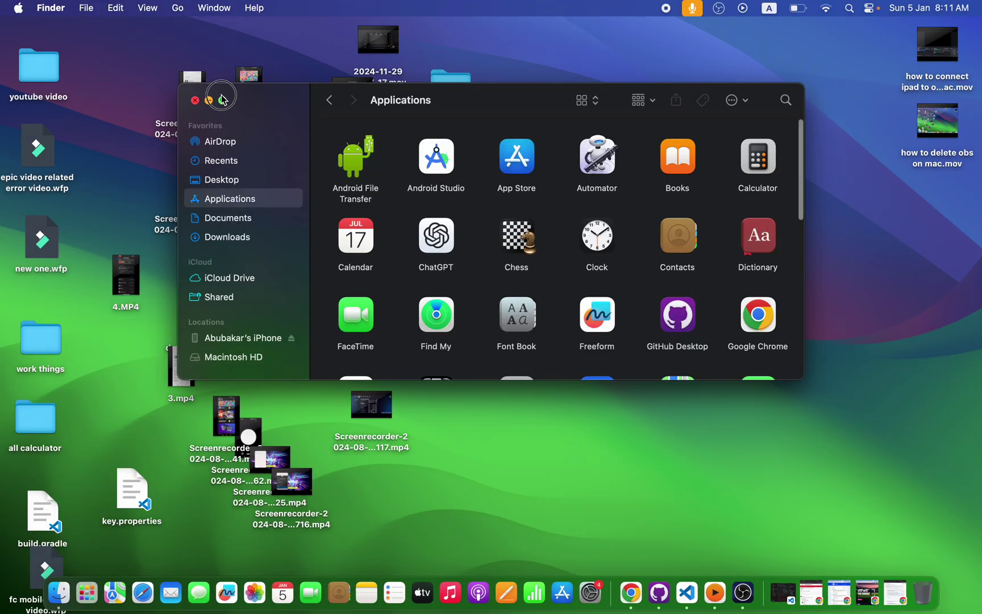
click(222, 100)
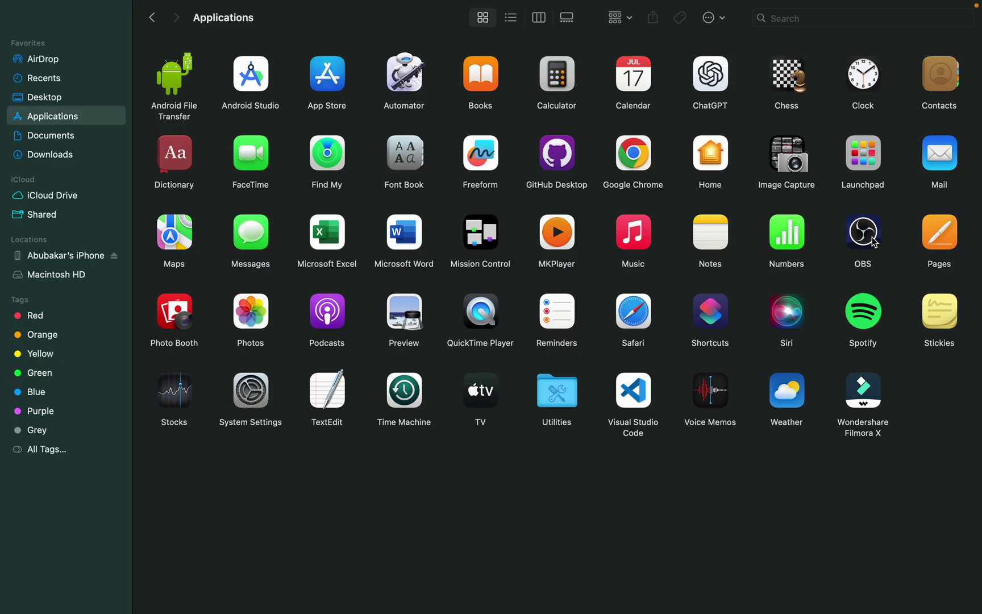
Step: Bring up the OBS app's context menu, then dismiss it without choosing anything
right_click(875, 240)
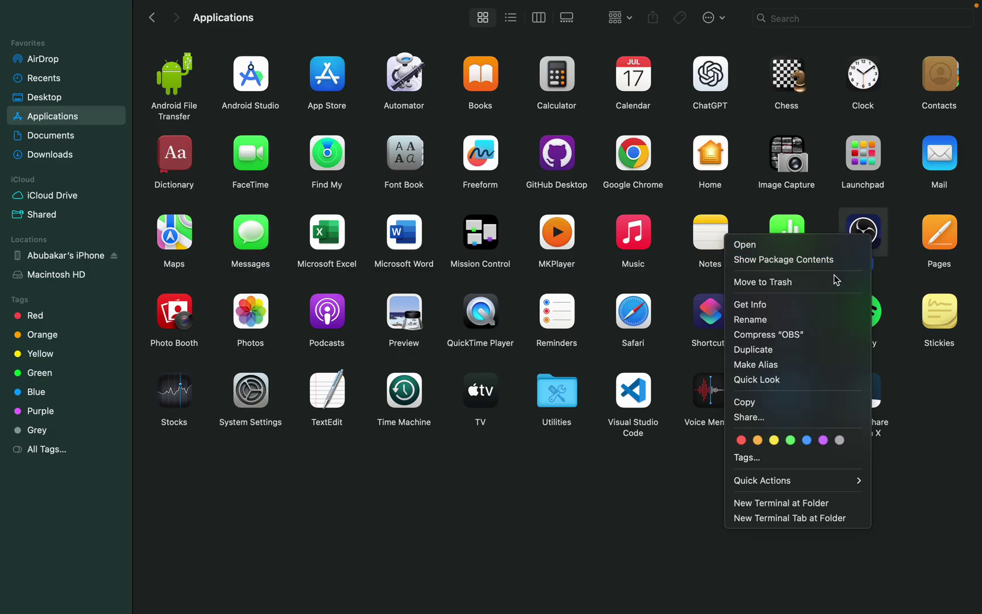
click(677, 505)
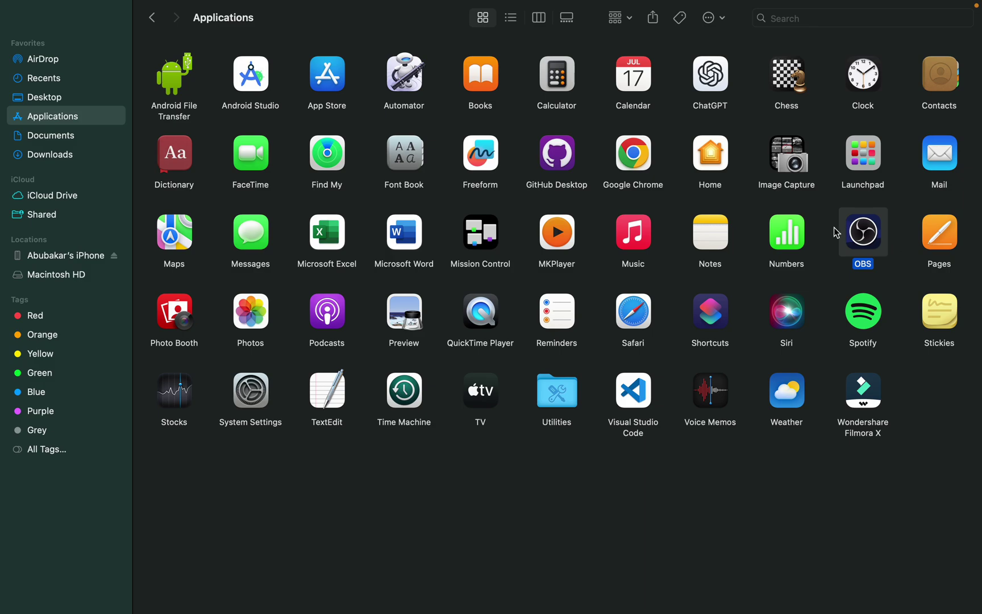
Step: Select OBS Studio in the Force Quit Applications window, then close that window
click(18, 9)
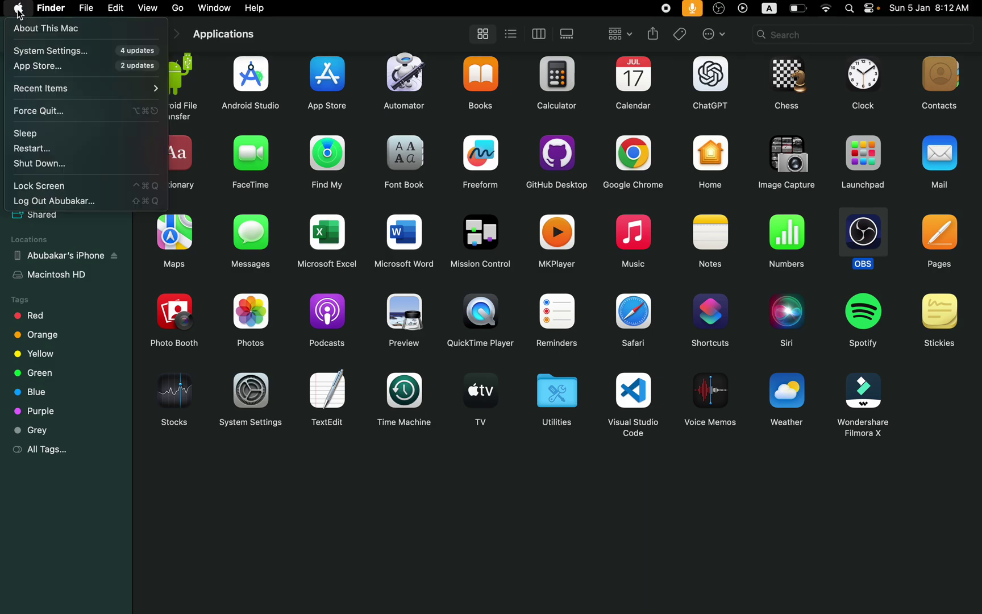
click(44, 111)
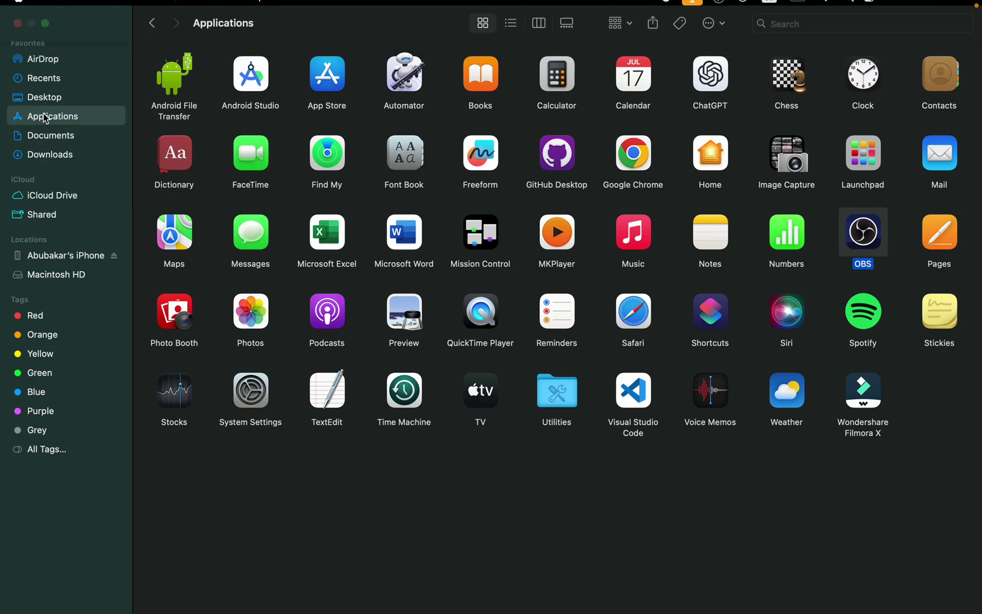
click(263, 240)
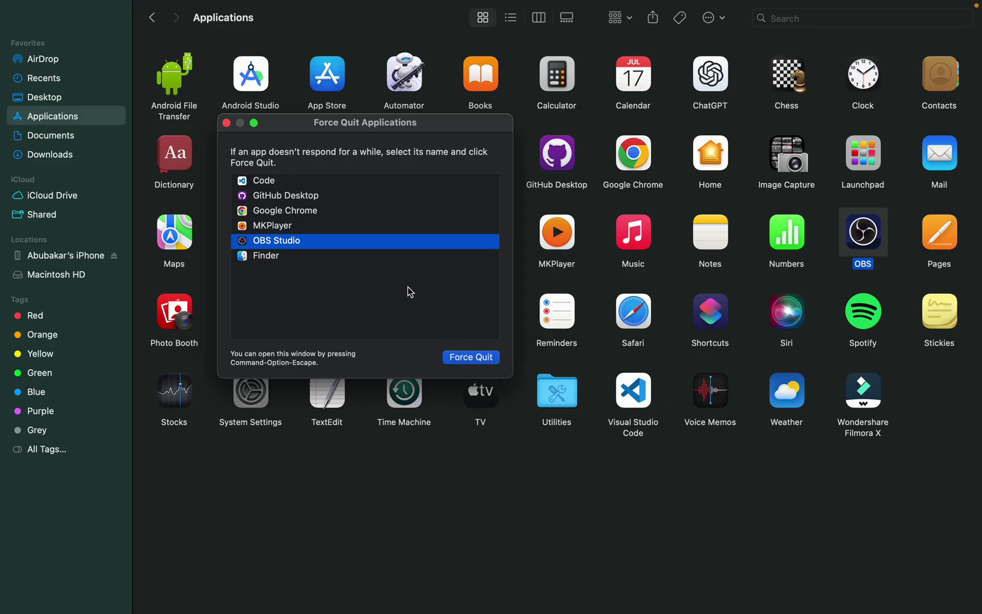
click(227, 124)
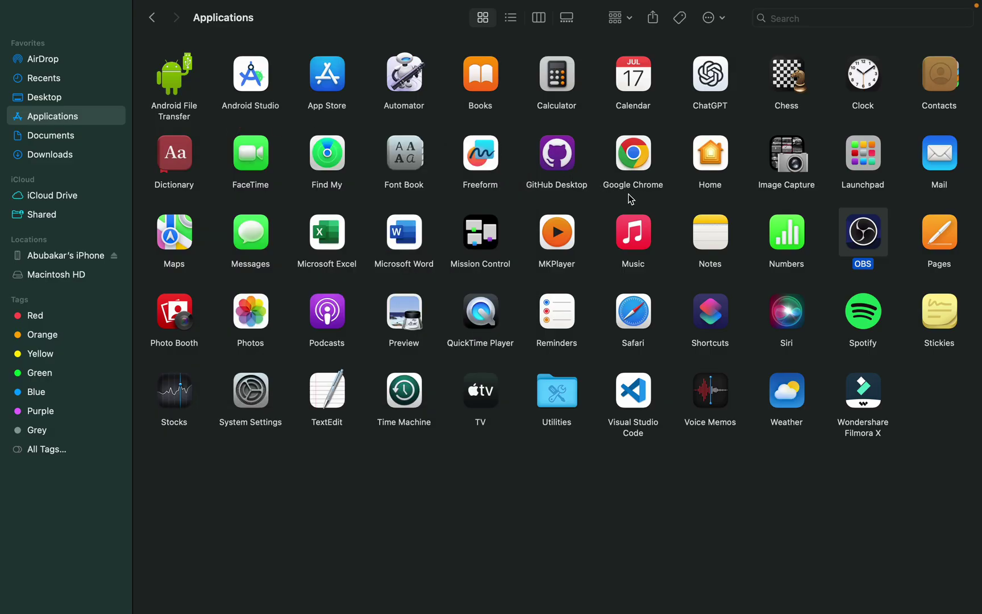
right_click(852, 253)
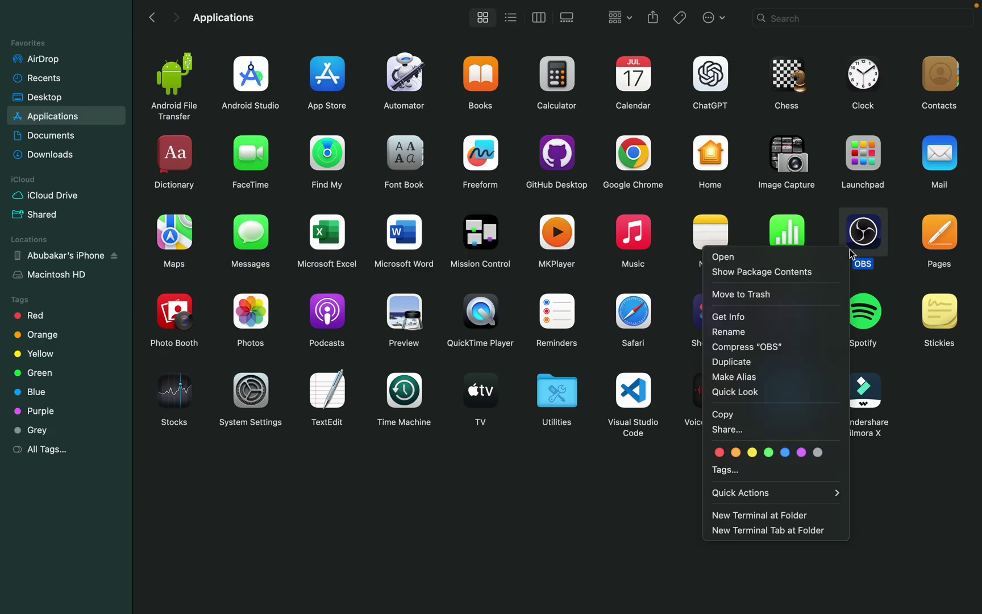
click(926, 440)
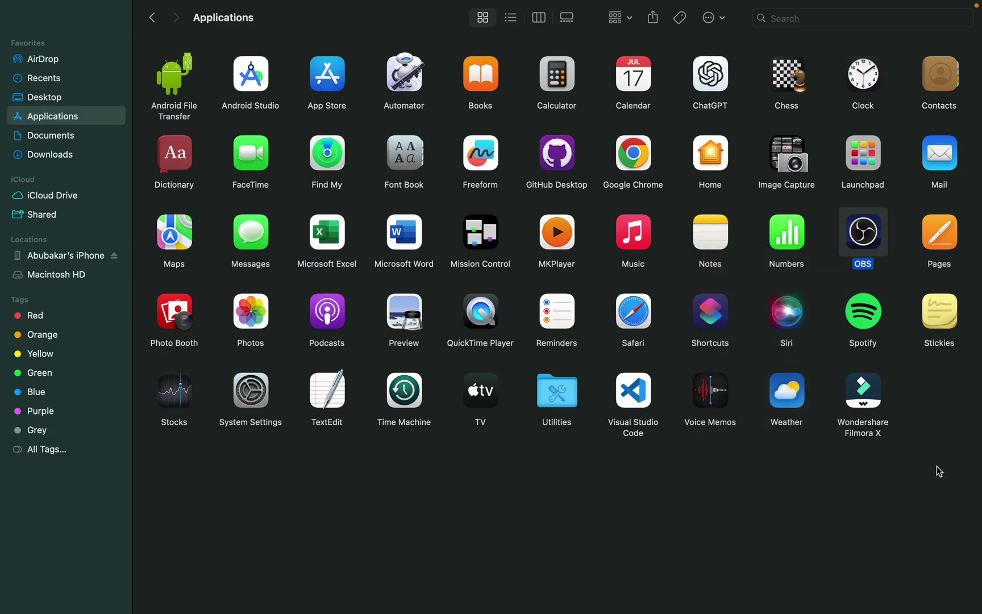